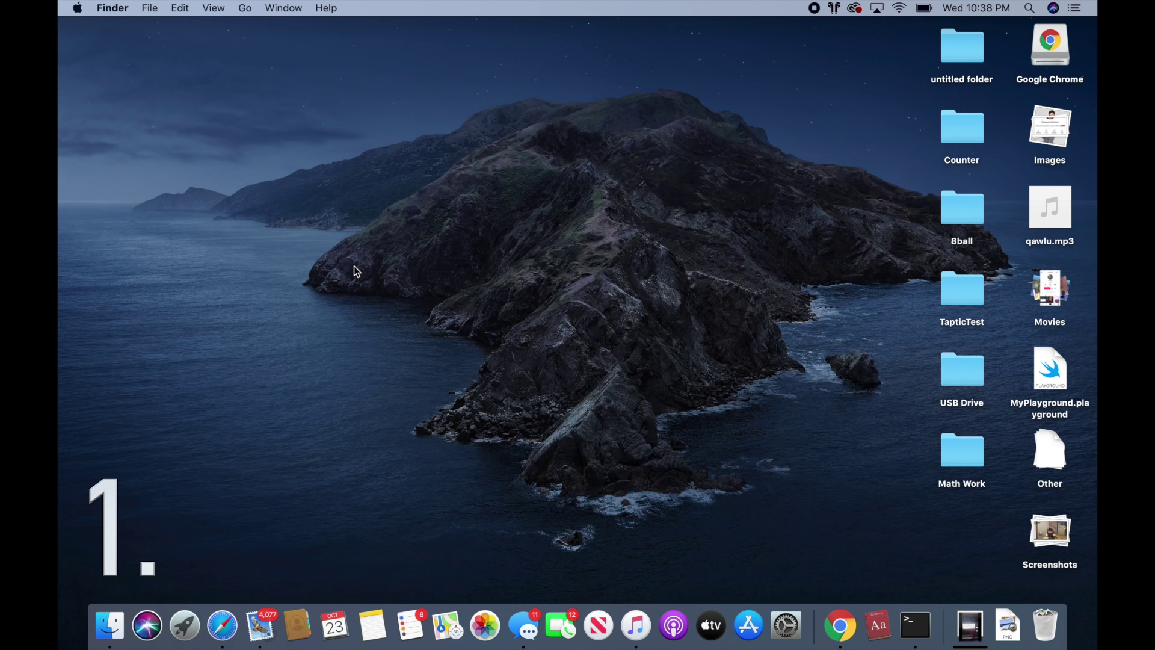
Step: Open Wi-Fi's Advanced settings in System Preferences' Network pane
click(77, 8)
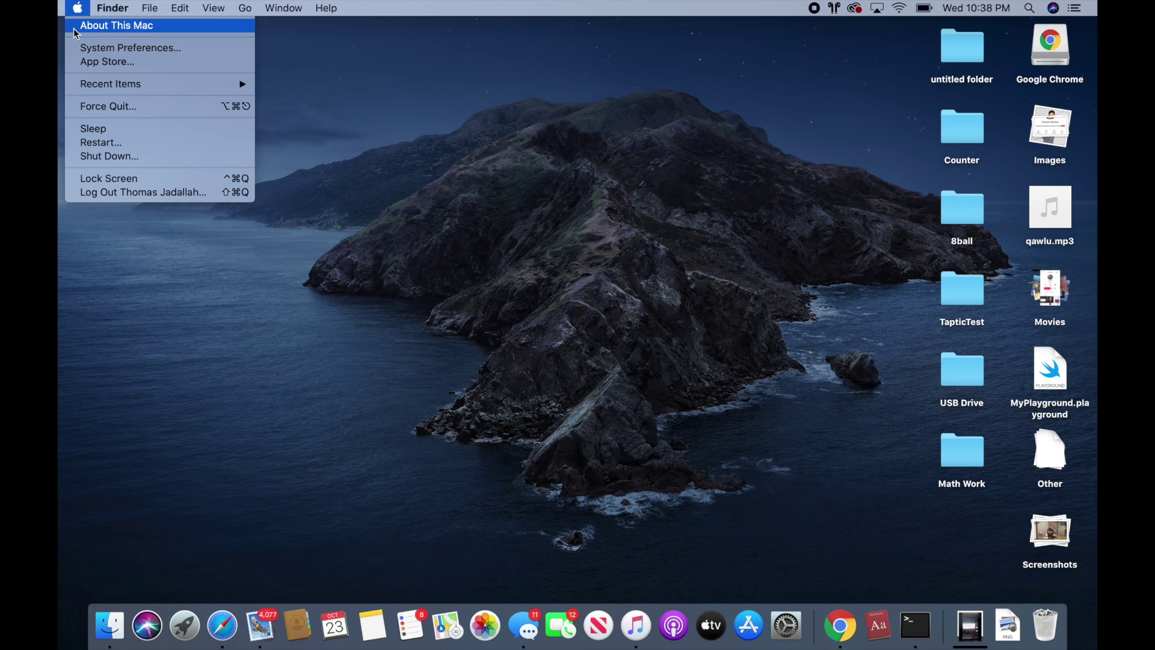
click(90, 47)
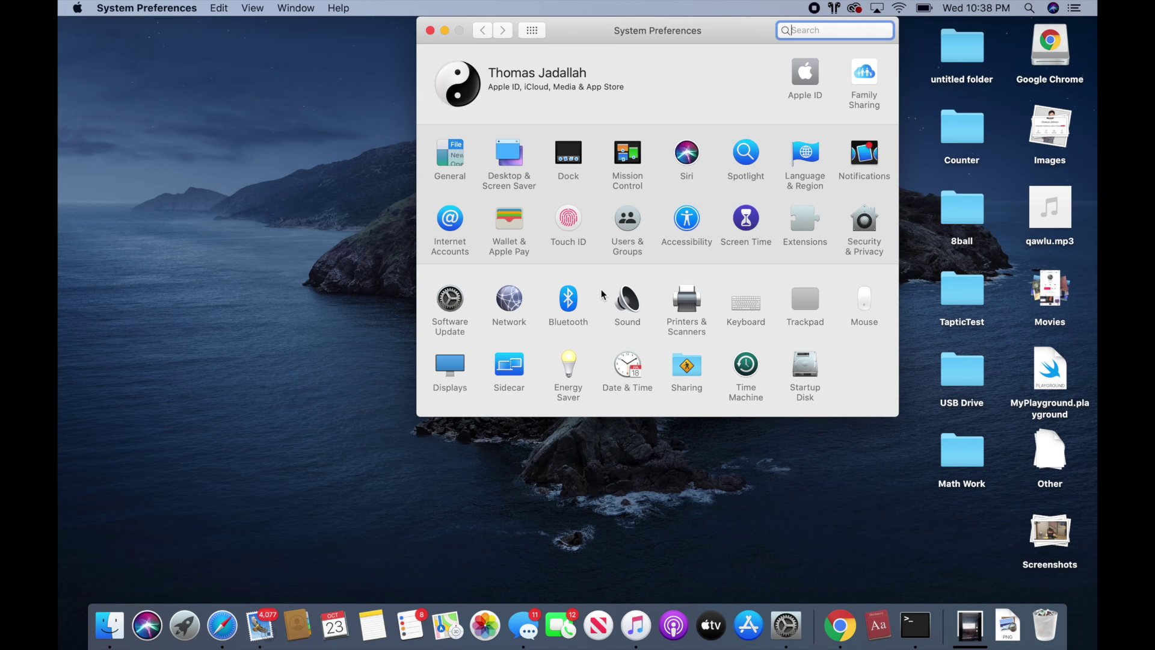
click(510, 299)
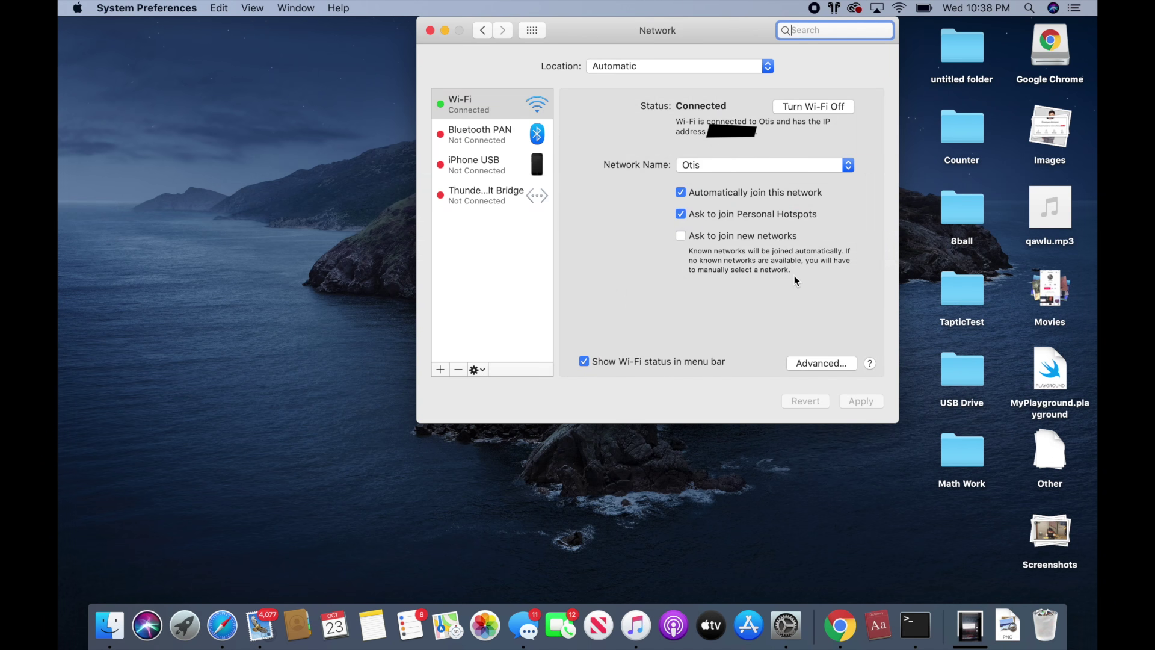
click(819, 364)
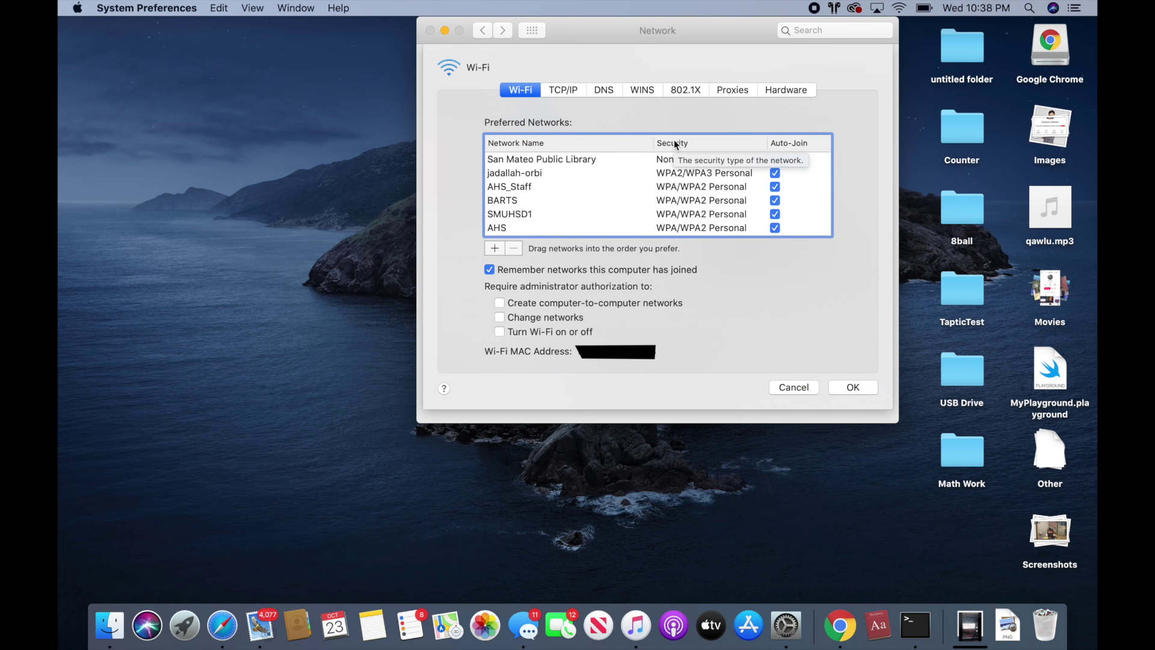
Step: Renew the Wi-Fi DHCP lease on TCP/IP, review the Hardware tab, and close Network preferences
click(567, 90)
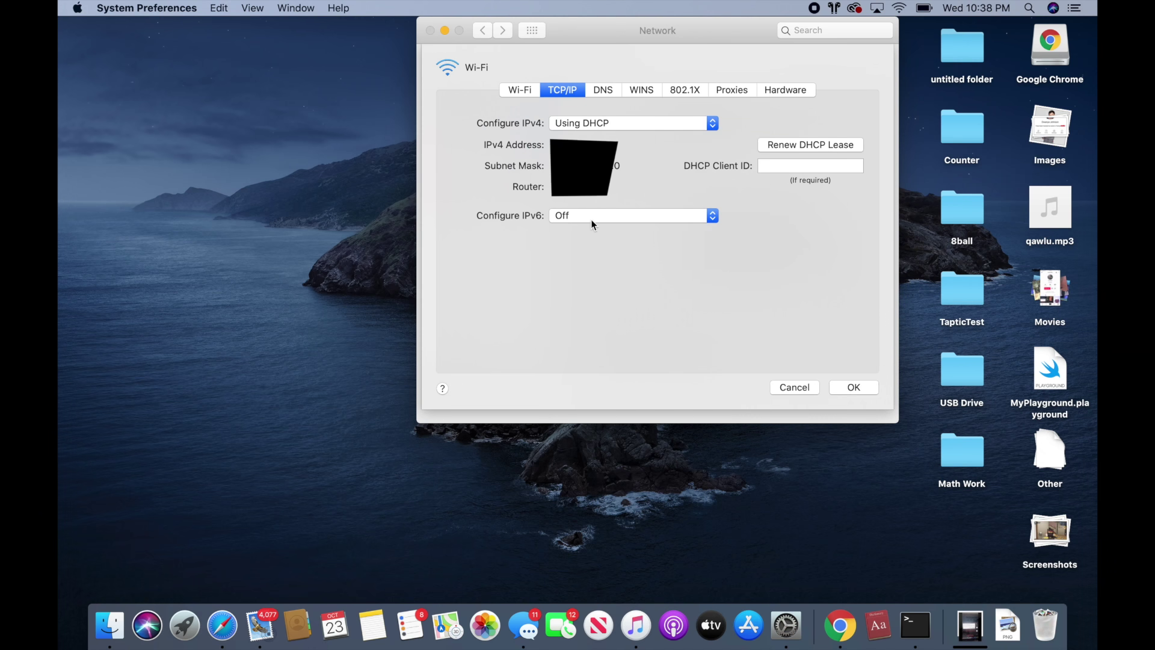
click(780, 145)
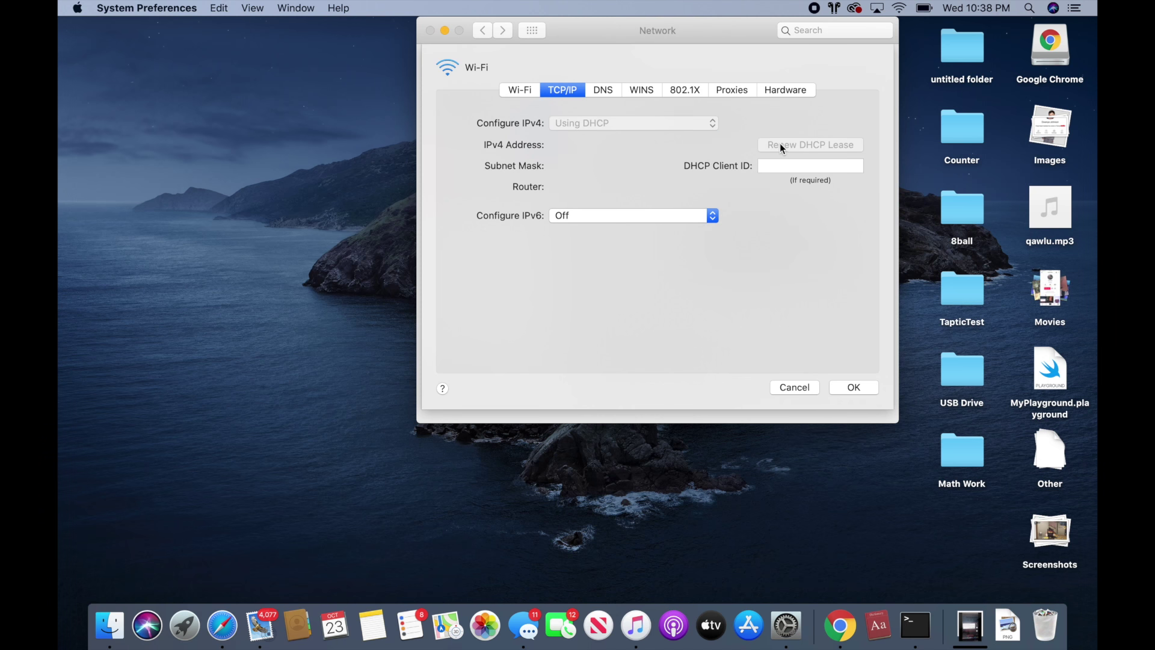
click(778, 89)
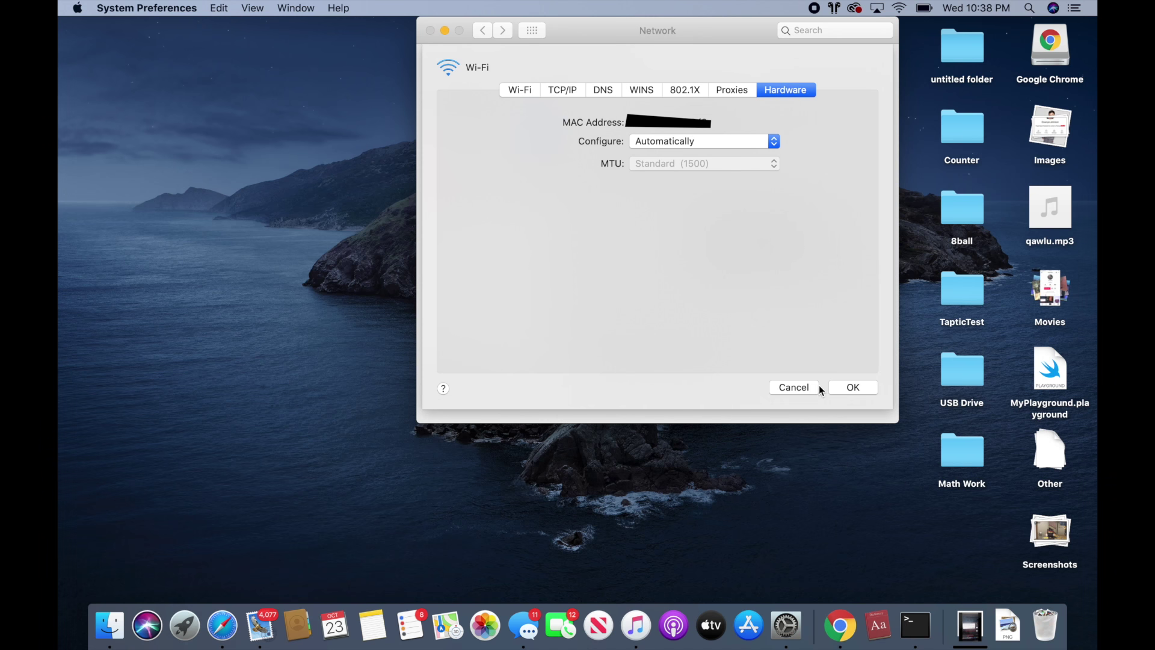
click(842, 387)
key(super+w)
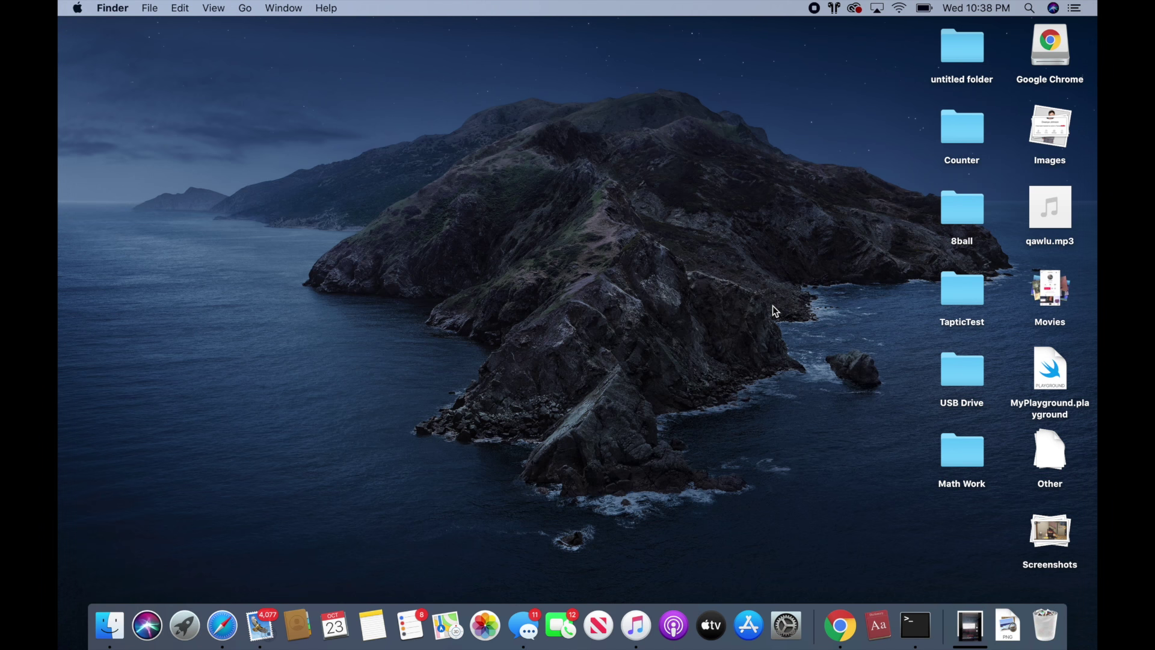
Step: Launch Terminal through Spotlight search
key(super+space)
text(terminal)
key(Return)
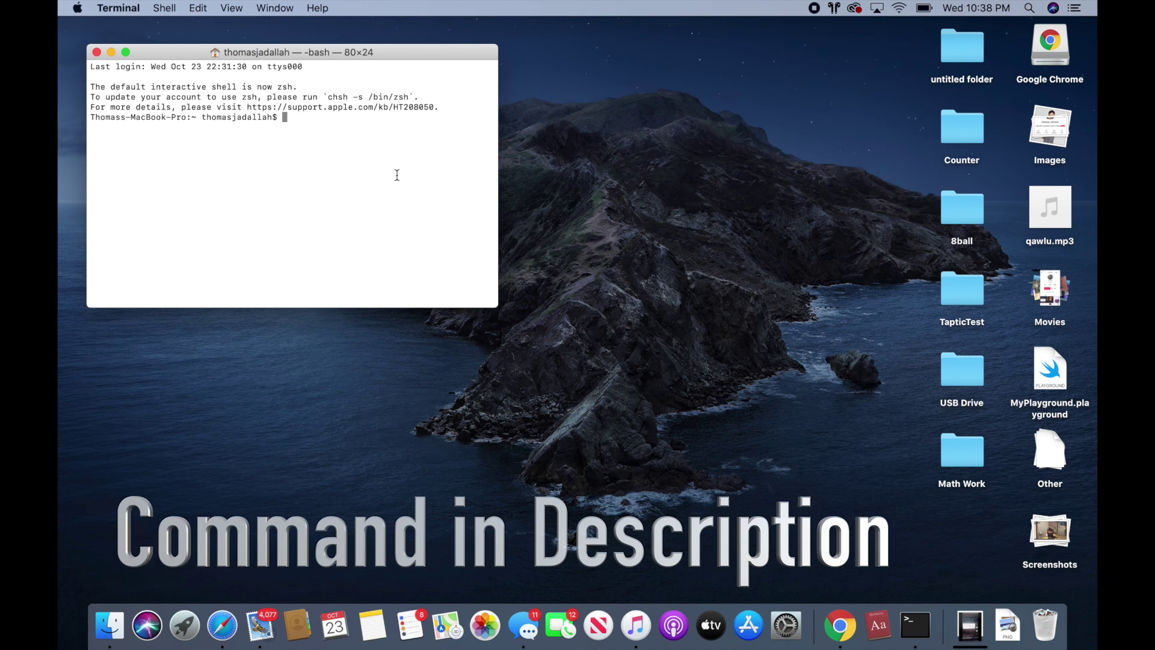
Step: Run 'networksetup -setv6off Wi-Fi' to turn off IPv6, then close Terminal
text(networksetup -setv6off Wi-Fi)
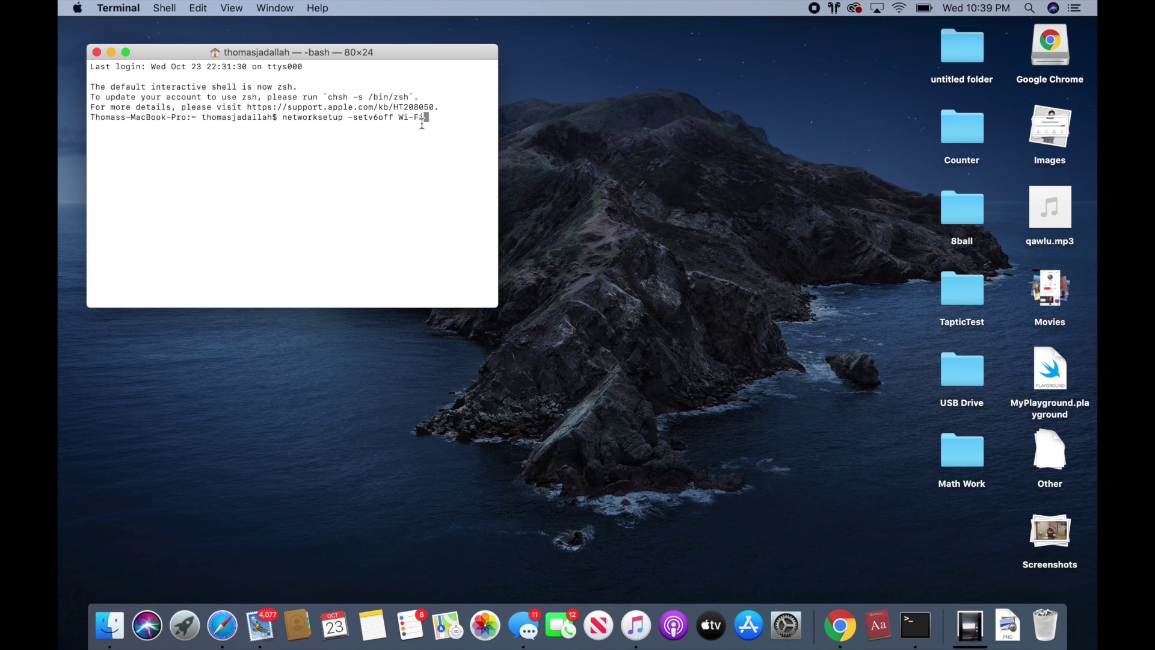
triple_click(287, 118)
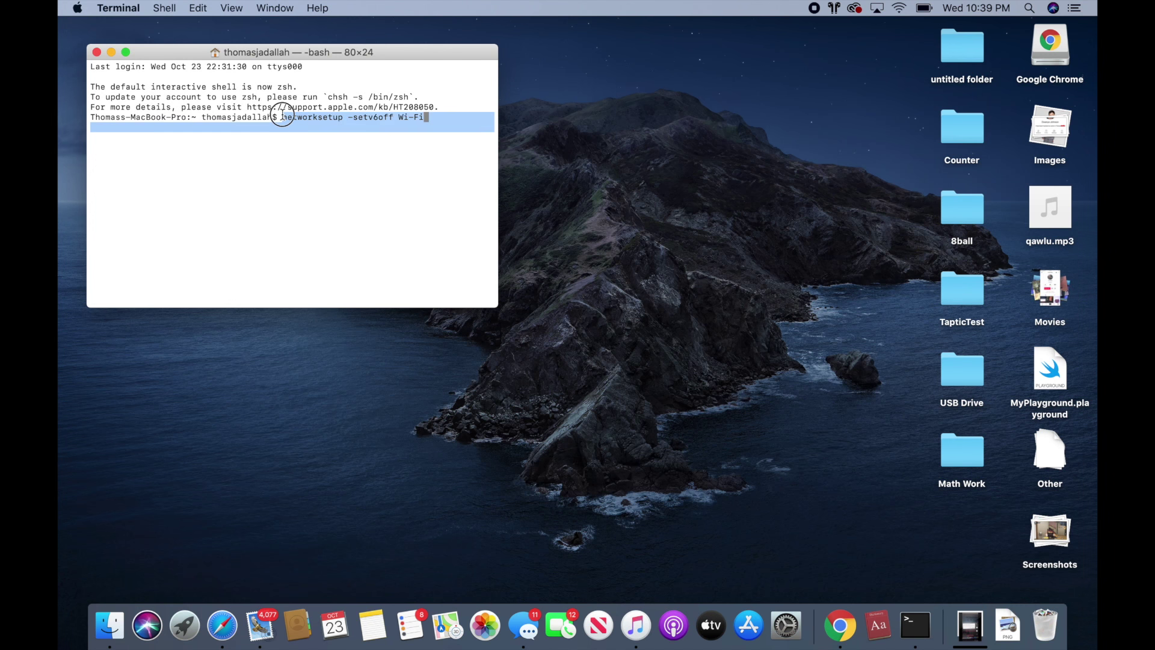
click(465, 119)
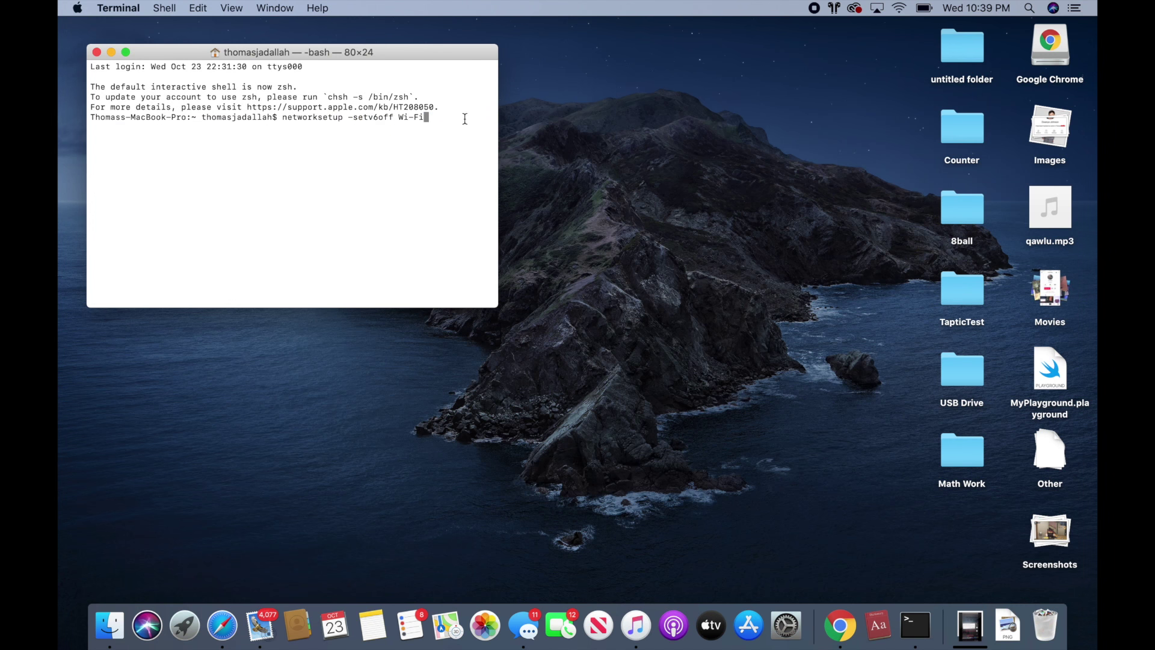
key(Return)
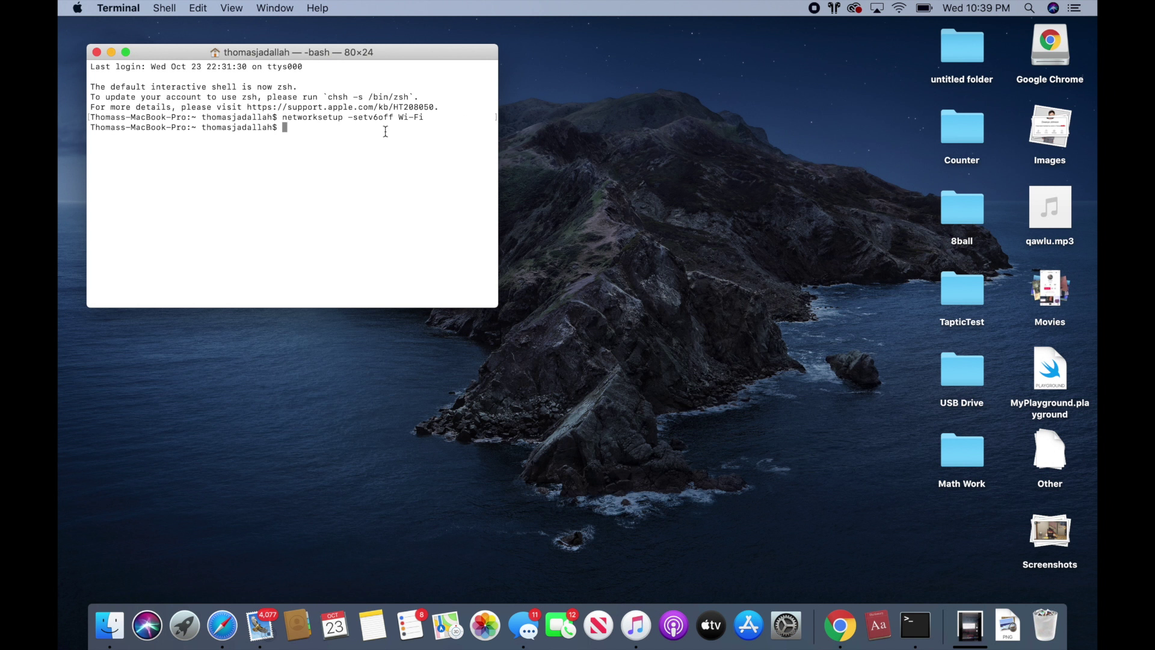
click(362, 140)
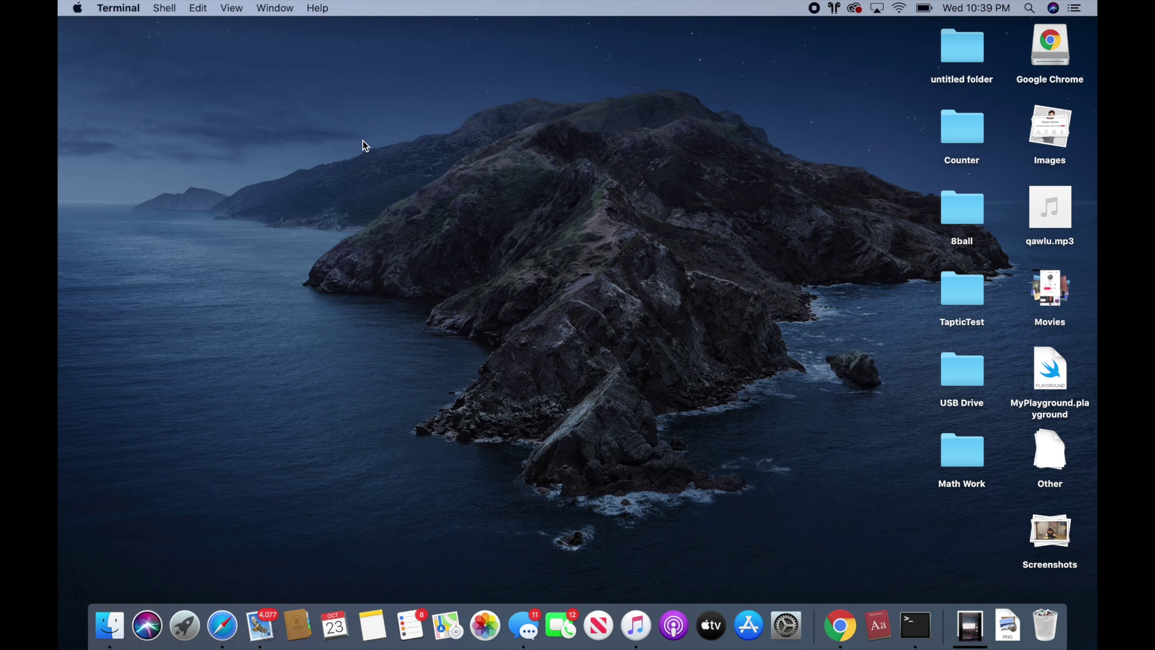
Step: Go to /etc/hosts in Finder and Quick Look the hosts file
click(363, 145)
click(245, 8)
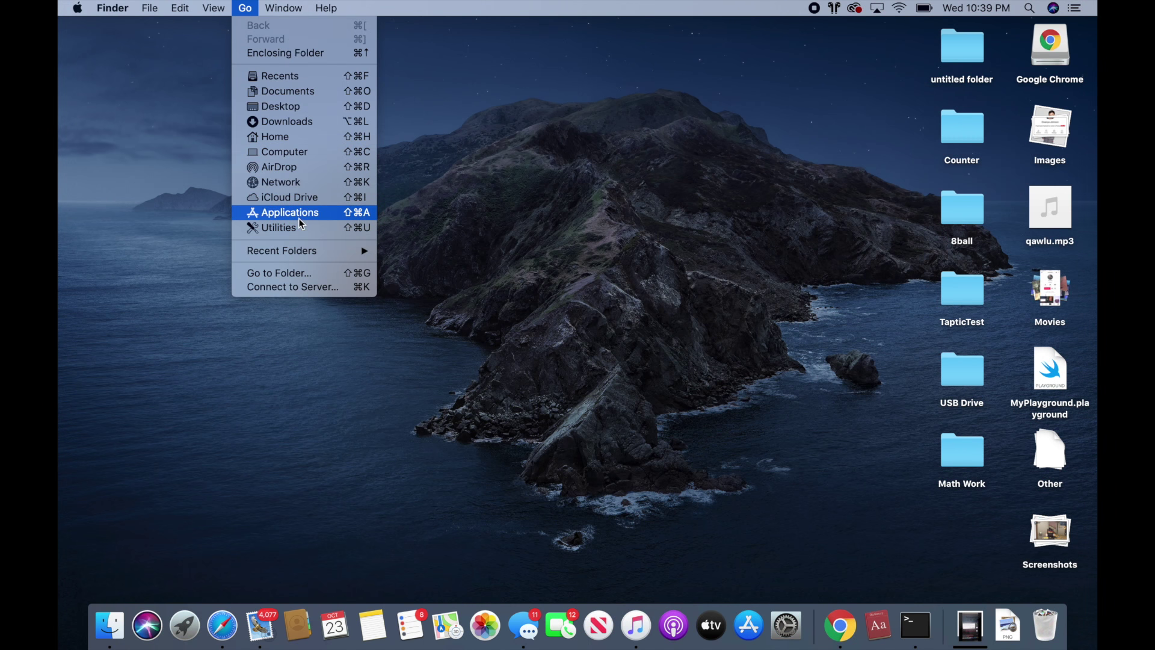
click(309, 275)
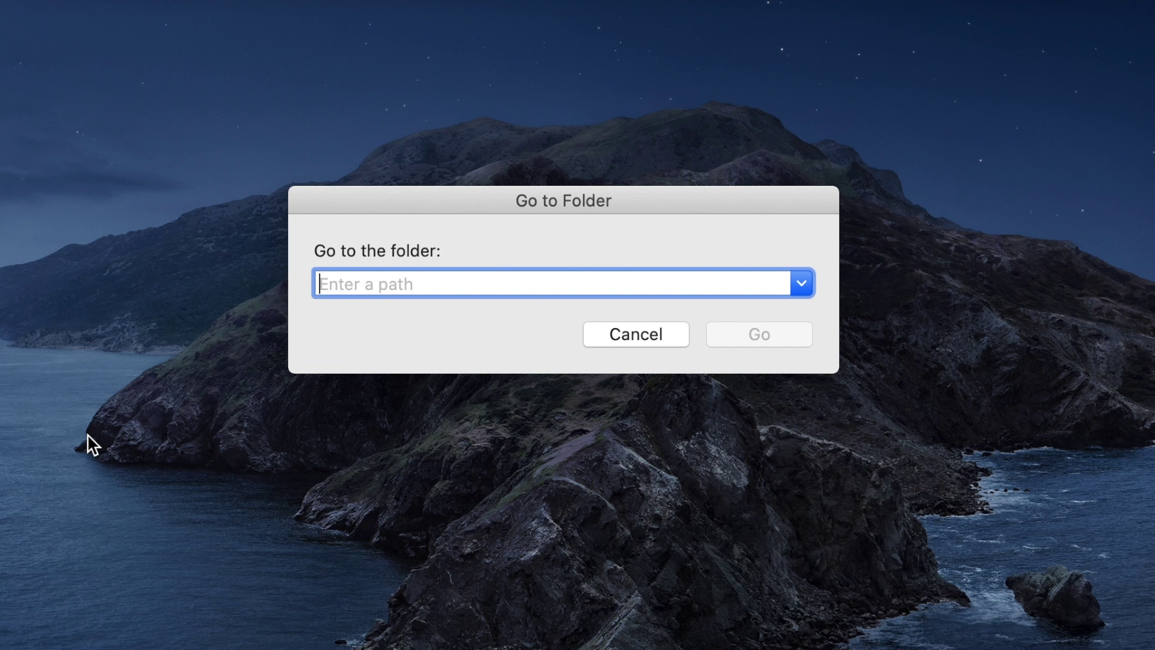
text(/et)
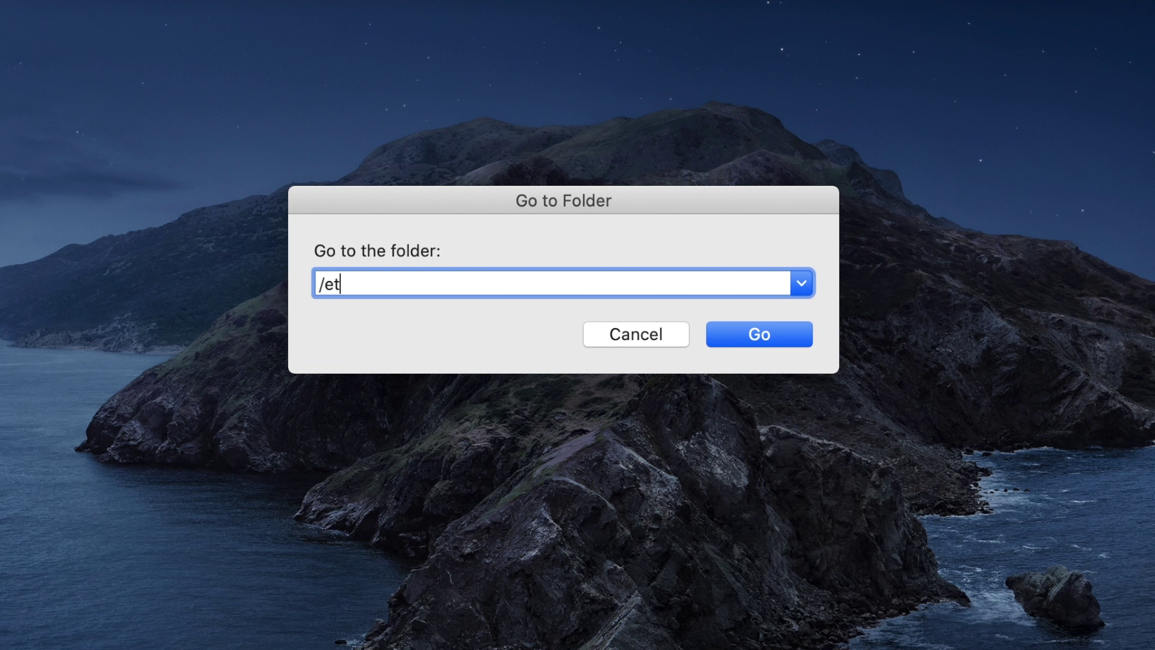
text(c/)
text(hos)
text(ts)
key(Return)
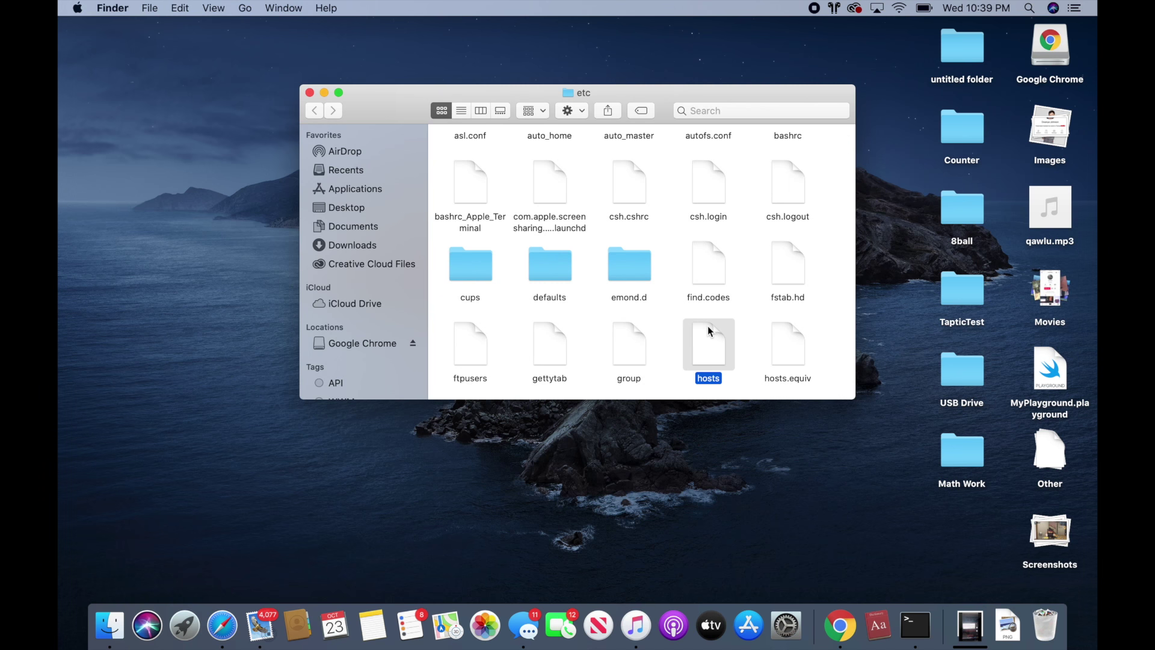
key(space)
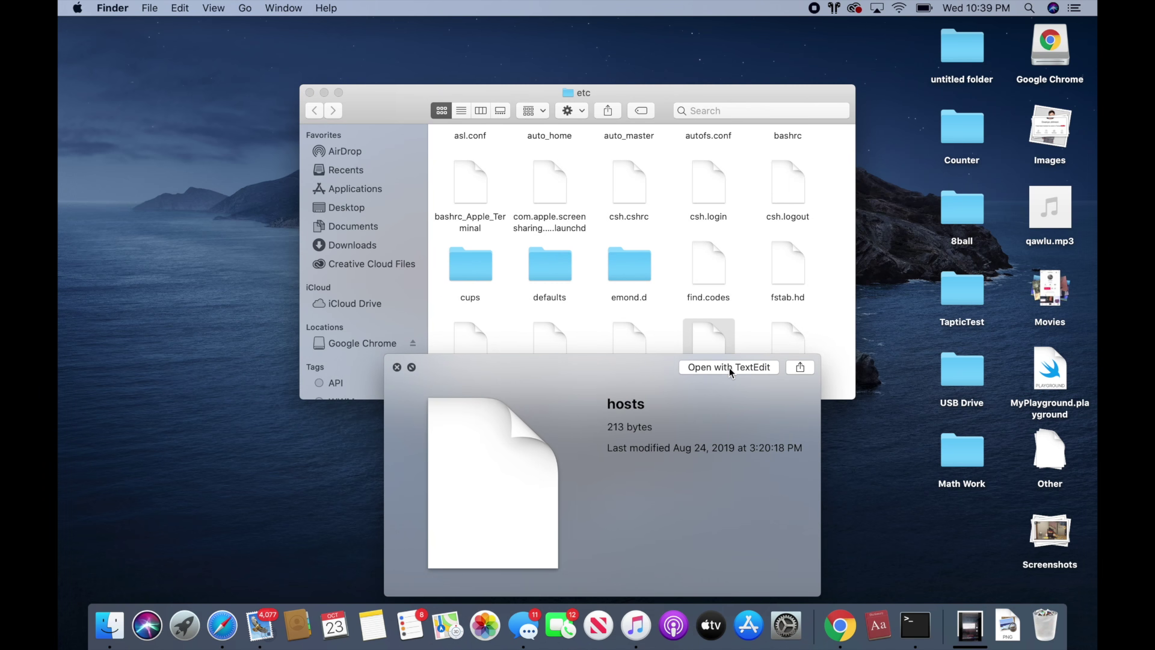
Step: Open hosts in TextEdit, confirm only localhost and broadcasthost entries, then close it
click(729, 367)
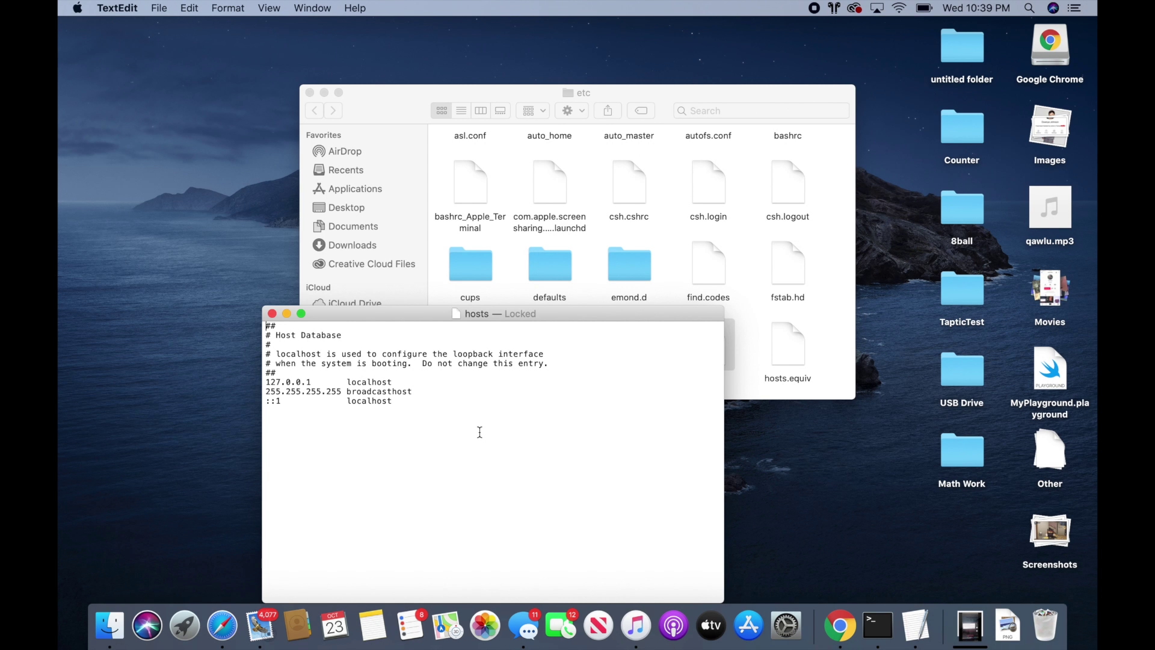
click(478, 432)
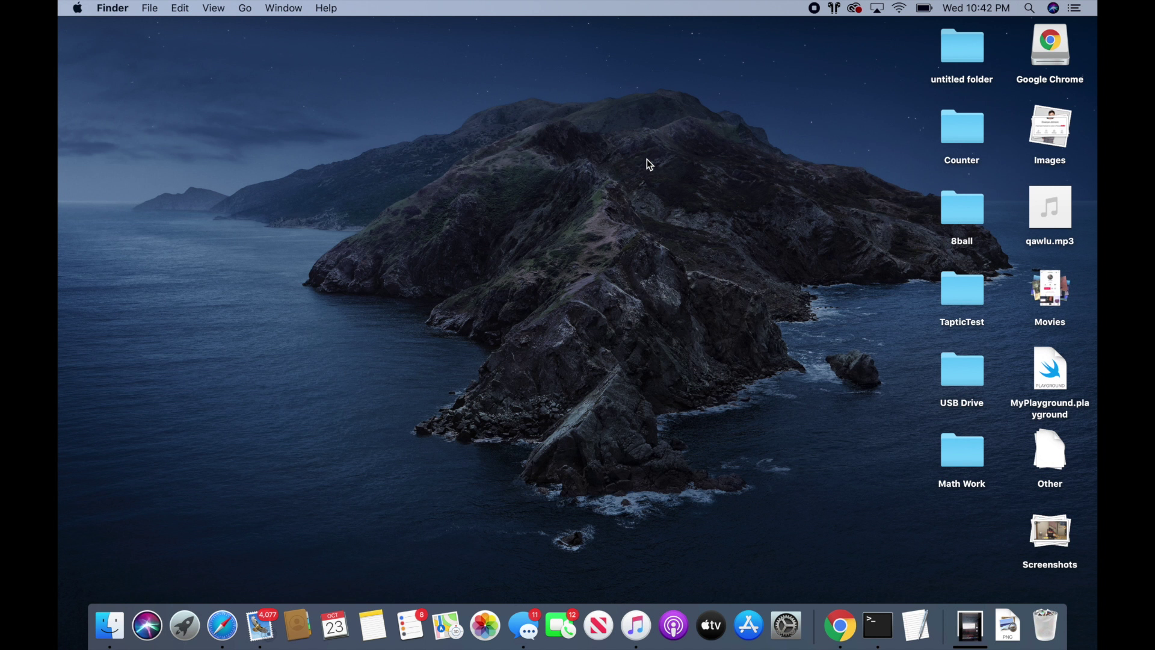
Step: Remove all stored website data for the 544 sites via Safari's Privacy preferences
click(222, 641)
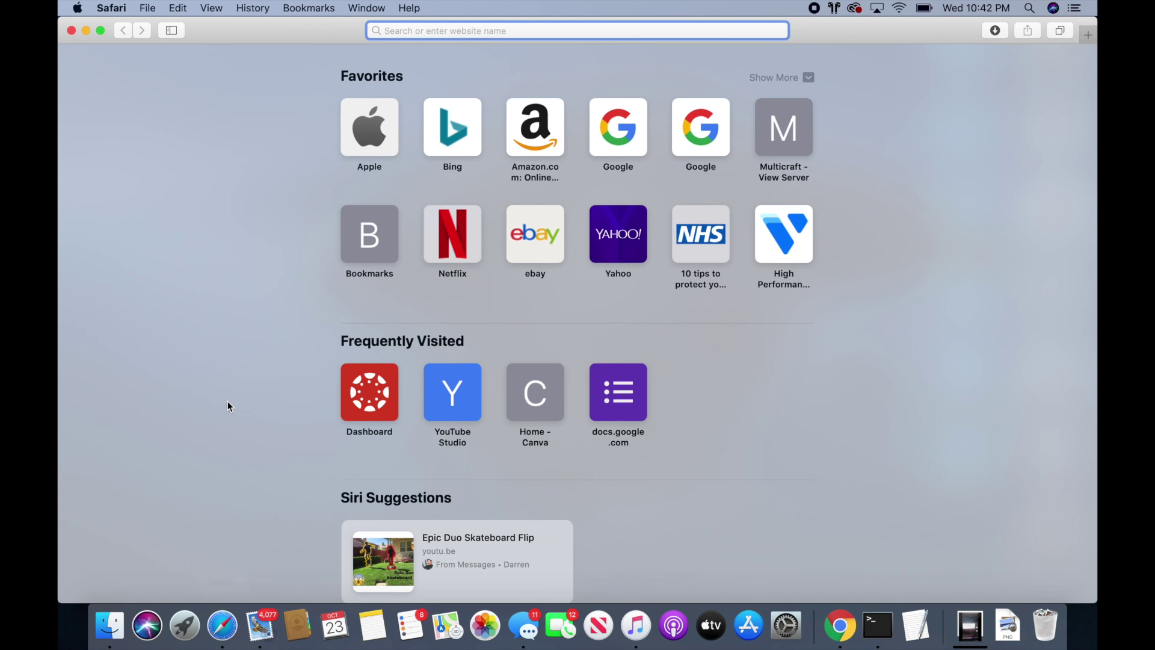
click(120, 6)
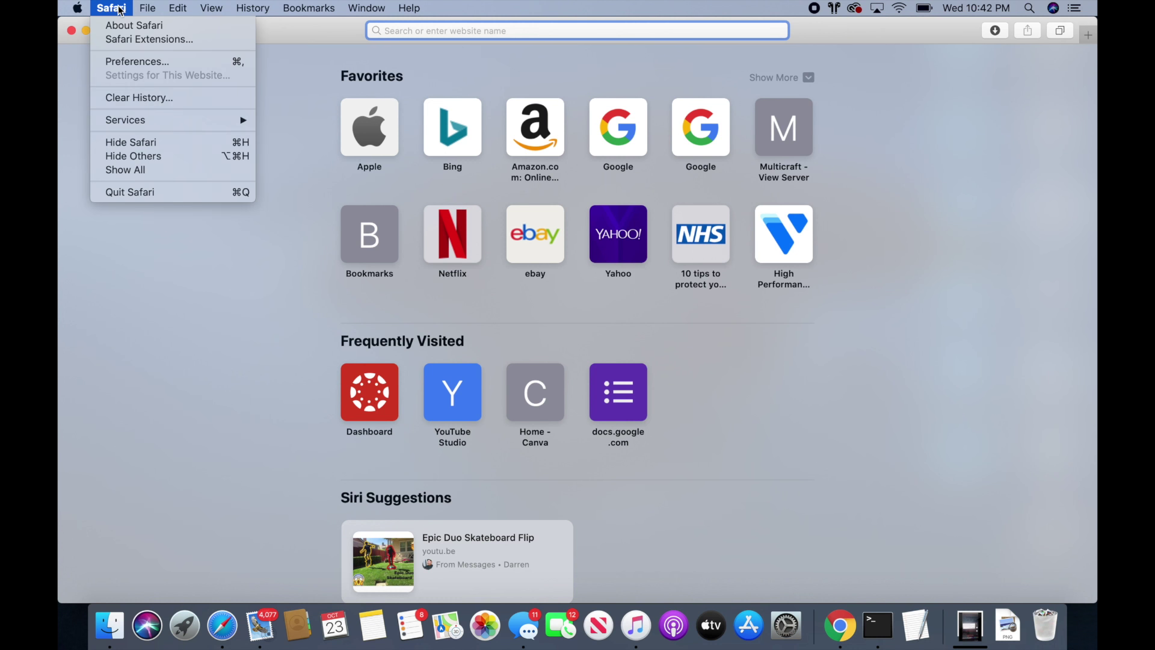
click(128, 61)
click(592, 206)
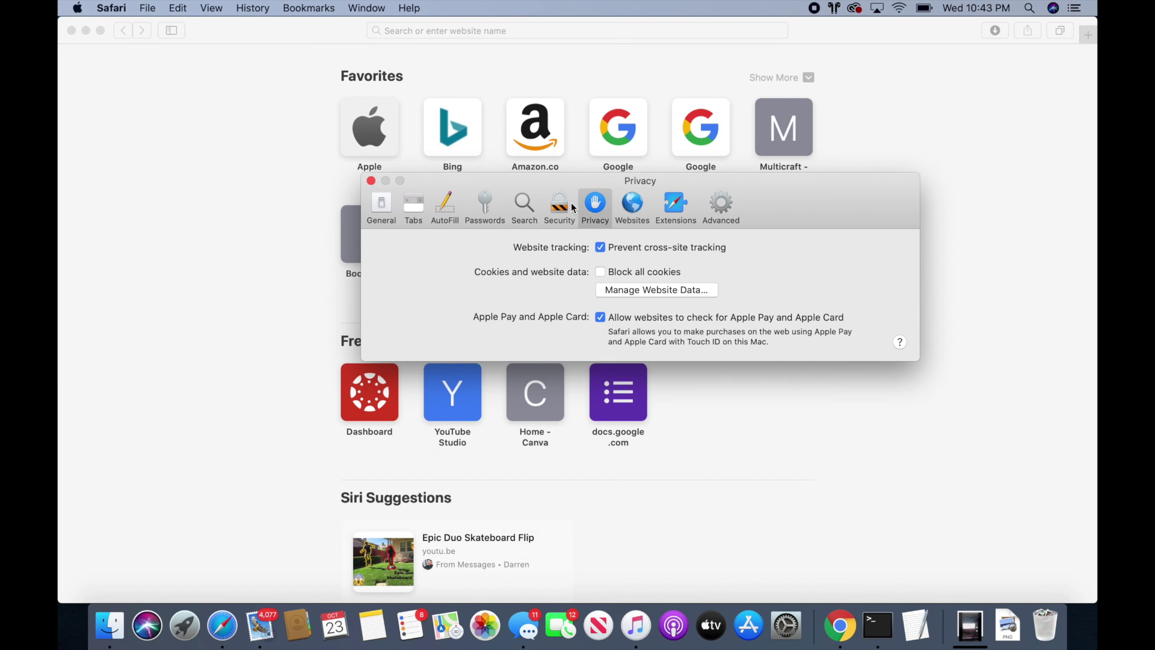
click(620, 292)
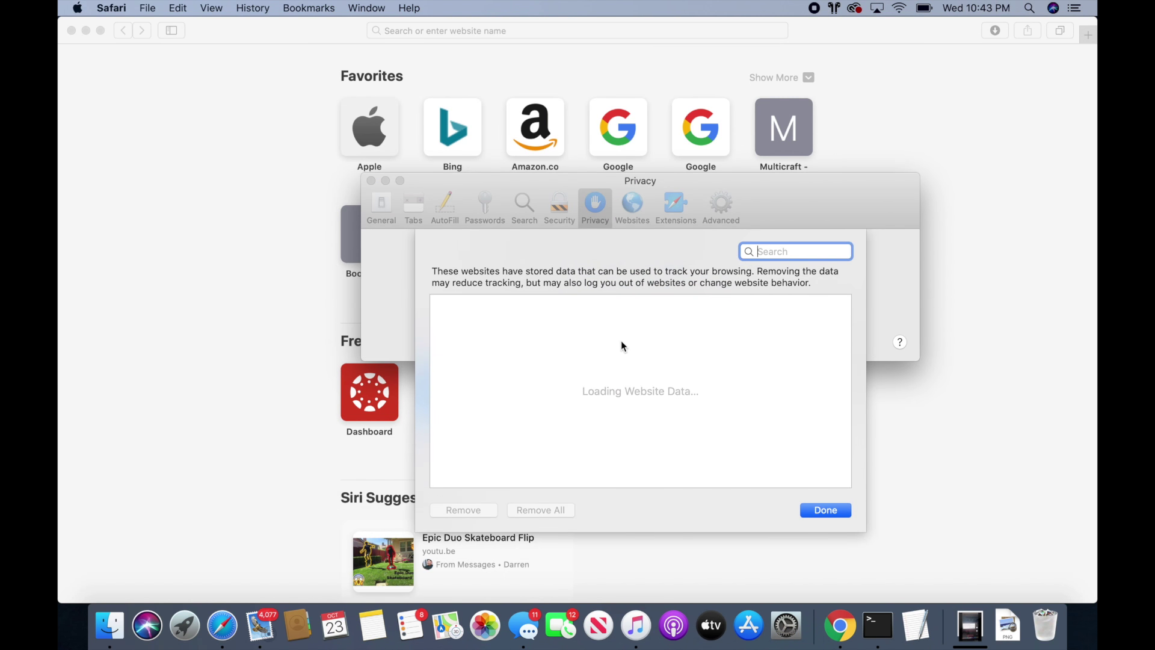
click(571, 510)
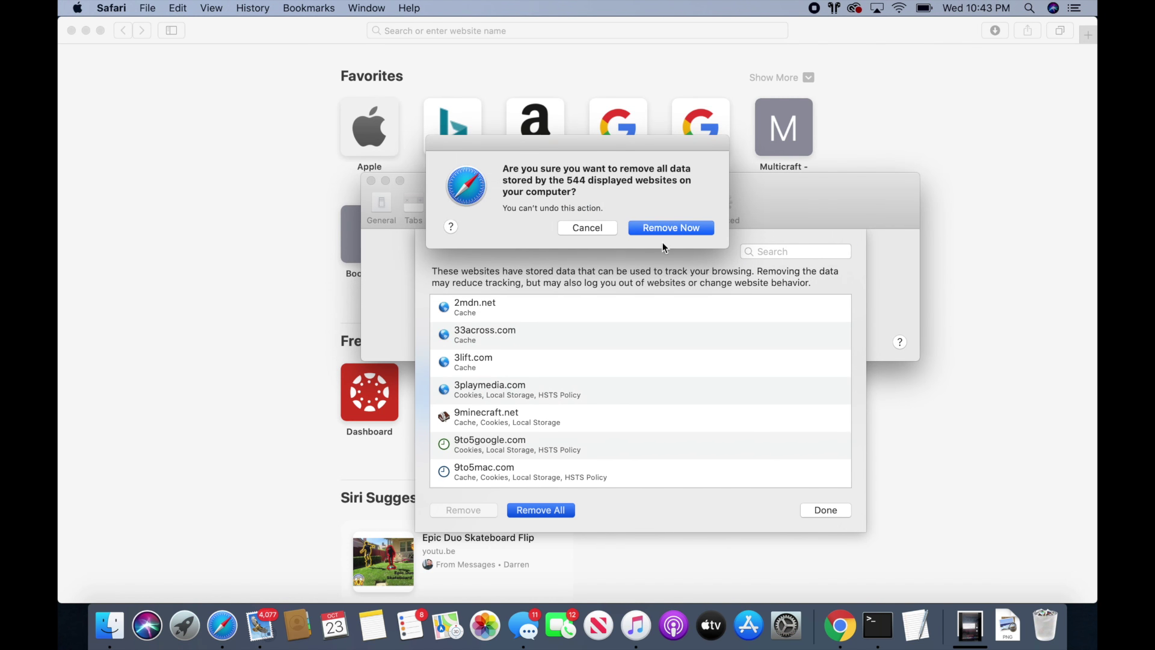
click(660, 233)
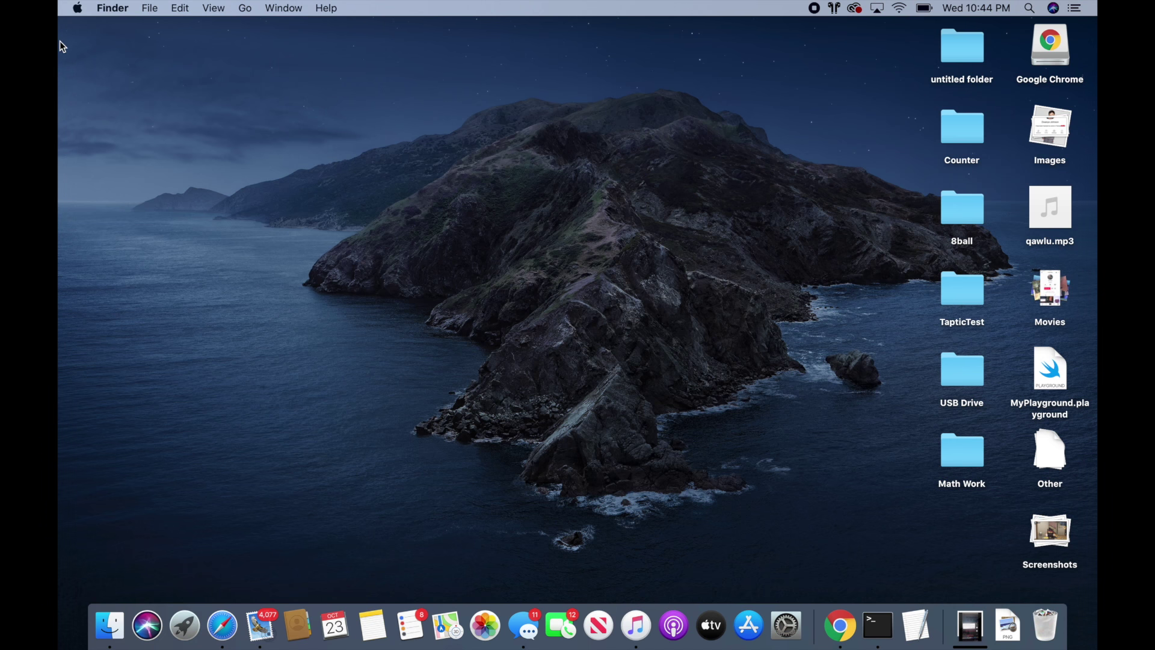
Step: Open Wi-Fi's Advanced network settings and confirm no proxy protocols are enabled
click(78, 8)
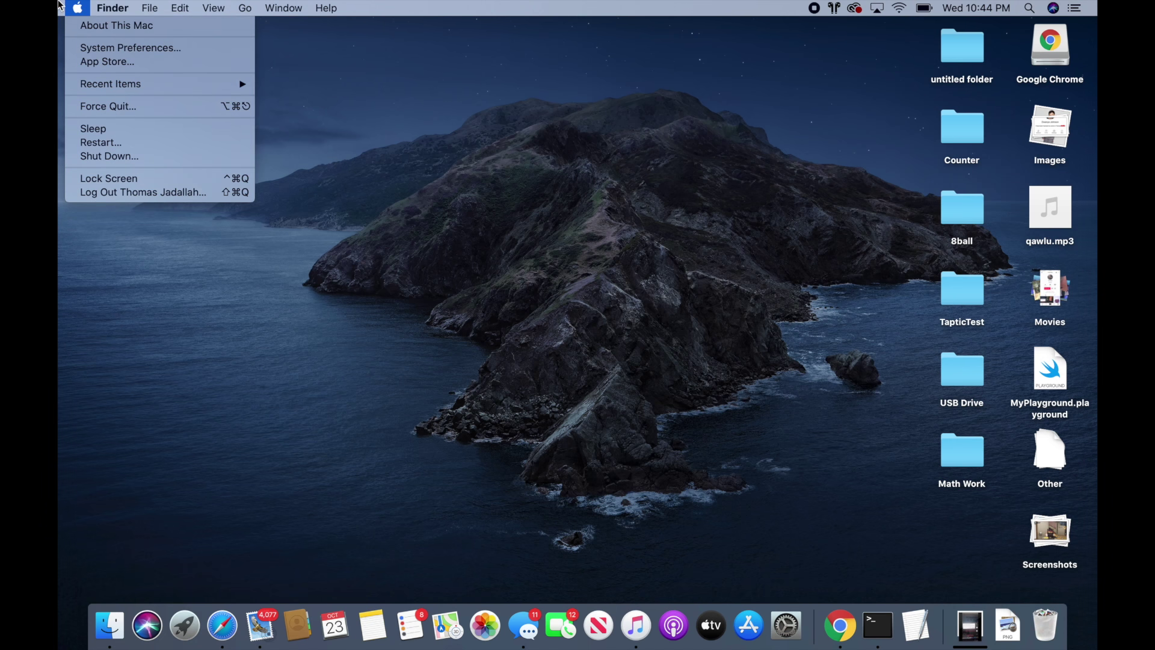
click(87, 51)
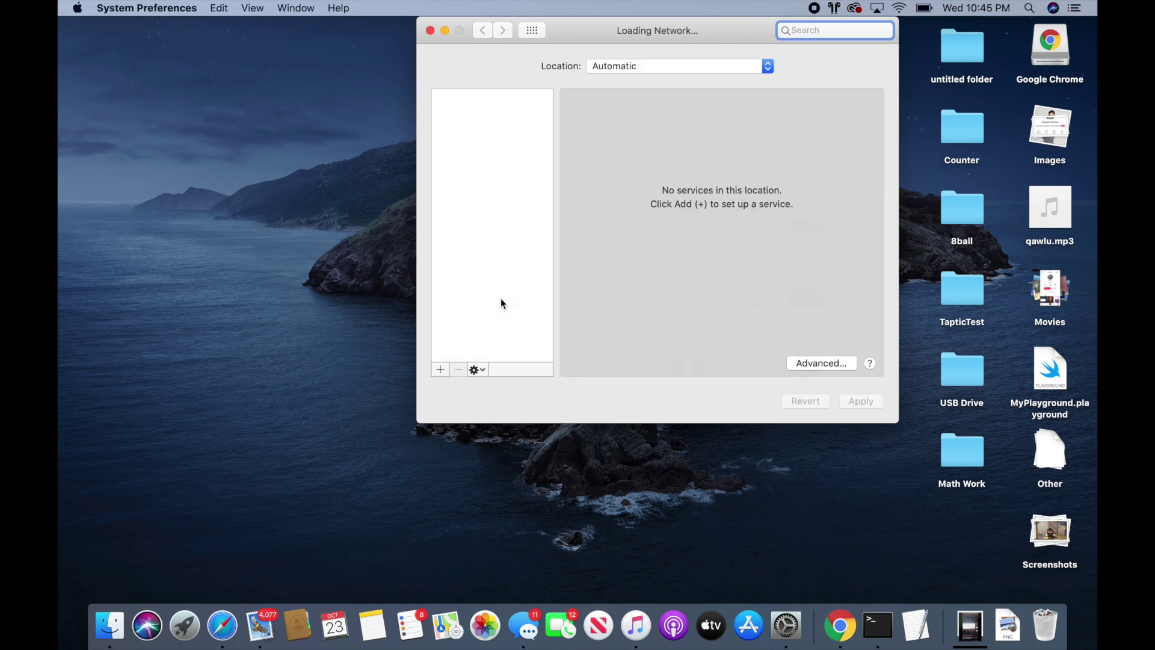
click(798, 365)
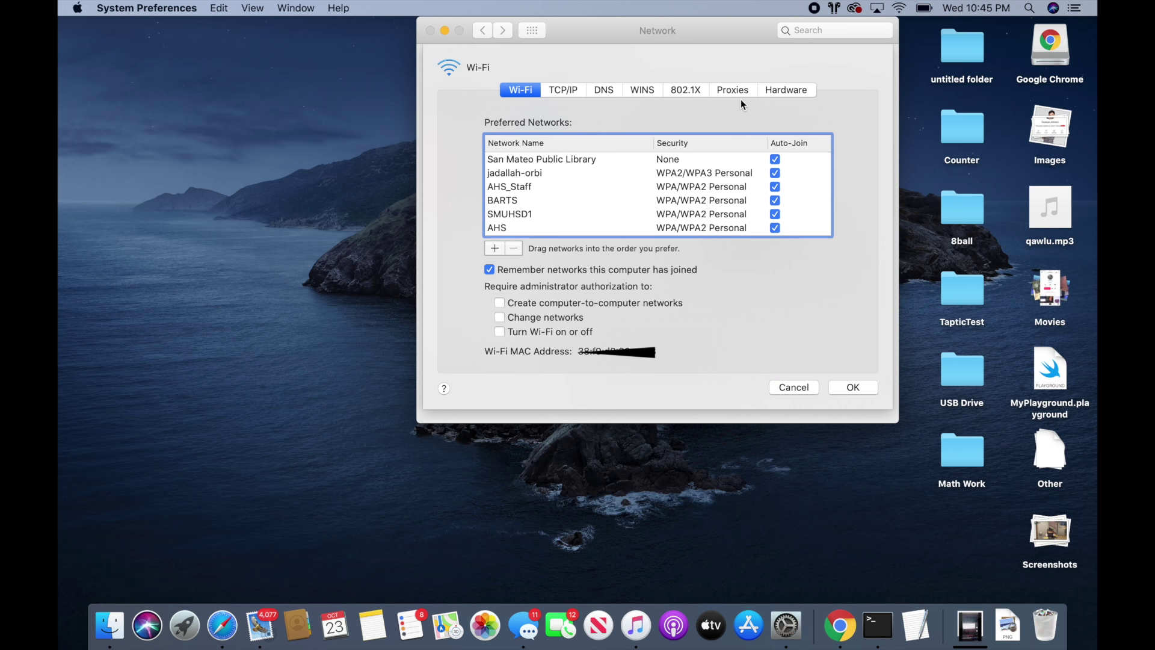
click(741, 91)
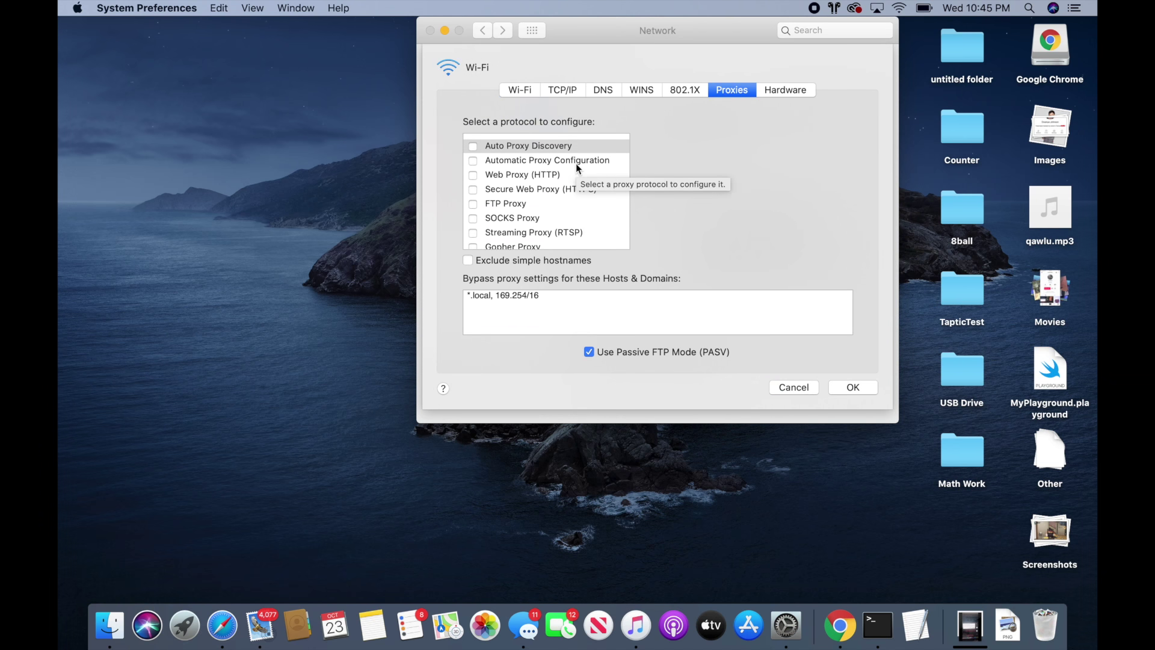